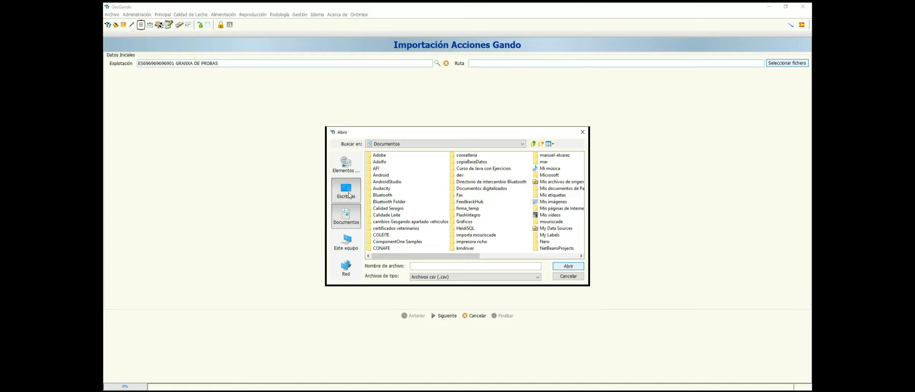
Select ejemplo-acciones.csv from the Downloads folder as the file to import.
click(346, 241)
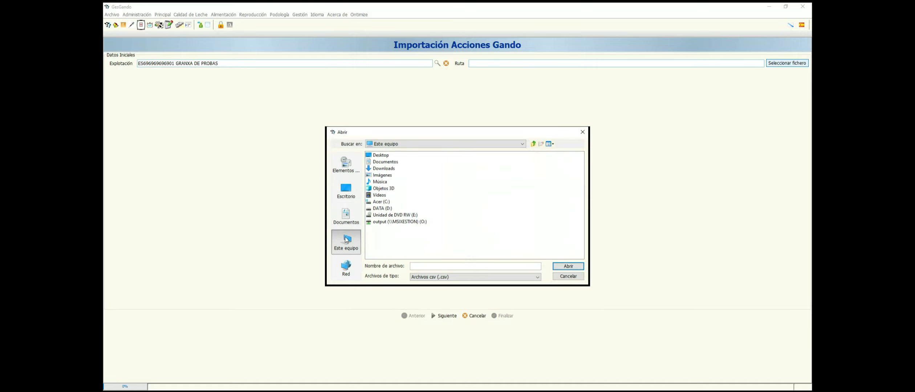
double_click(380, 169)
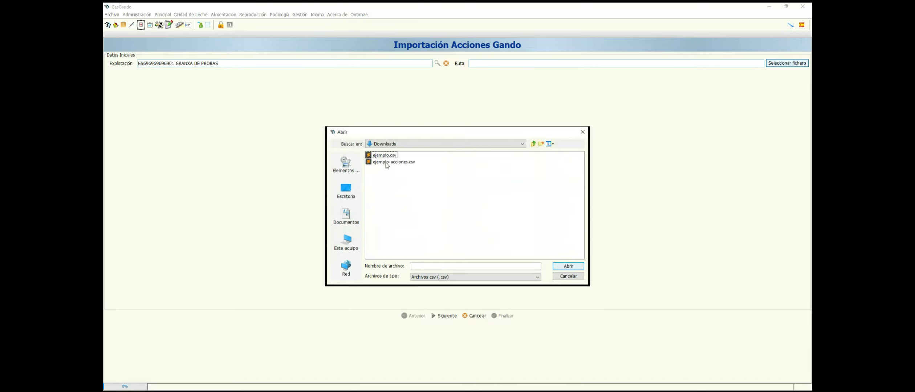
click(386, 162)
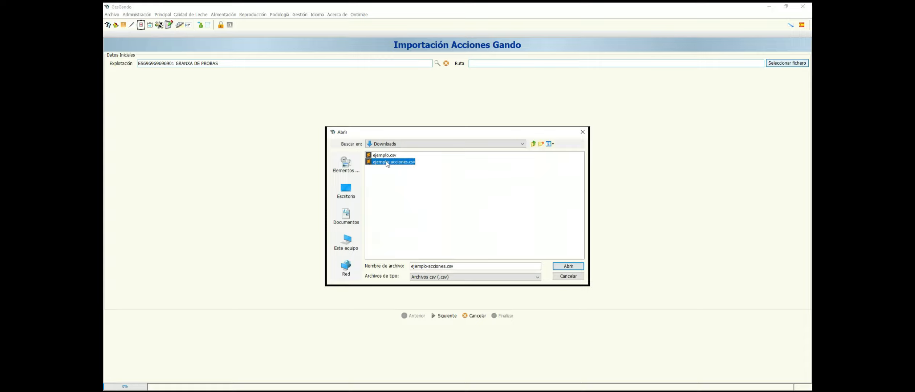
click(569, 266)
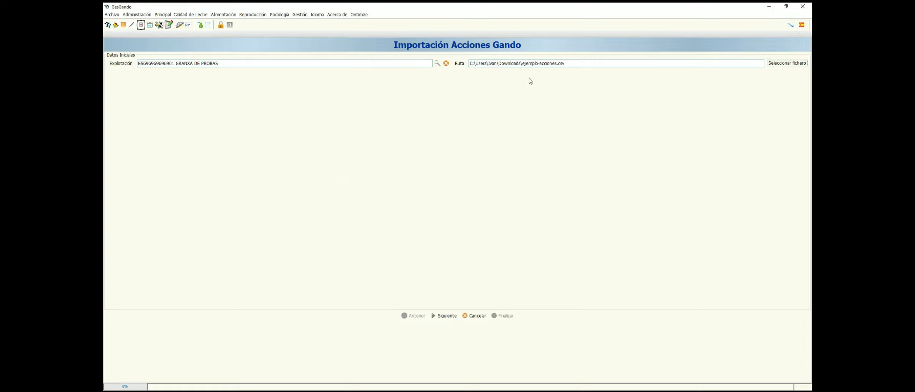
Start the import of the actions file for the chosen farm and confirm that the form data is correct.
click(444, 316)
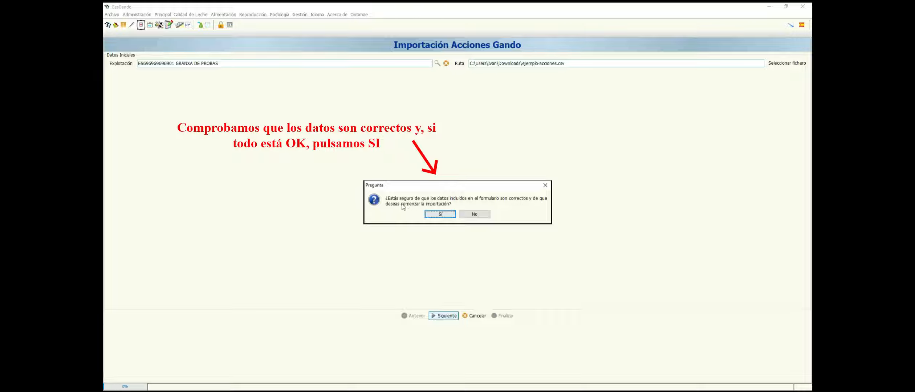
click(441, 214)
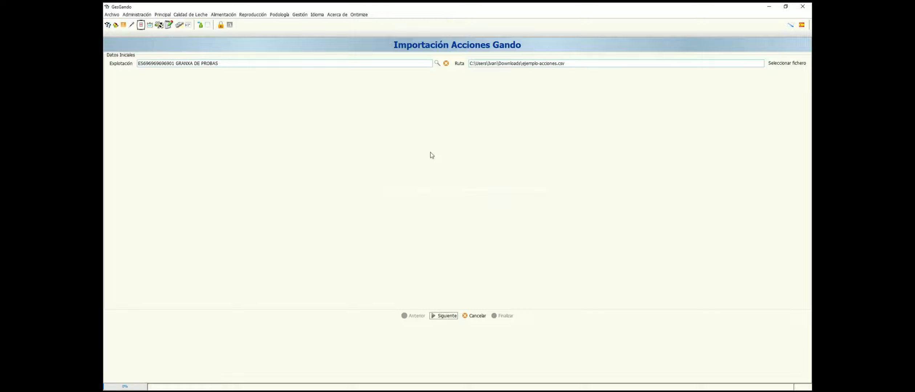
click(445, 316)
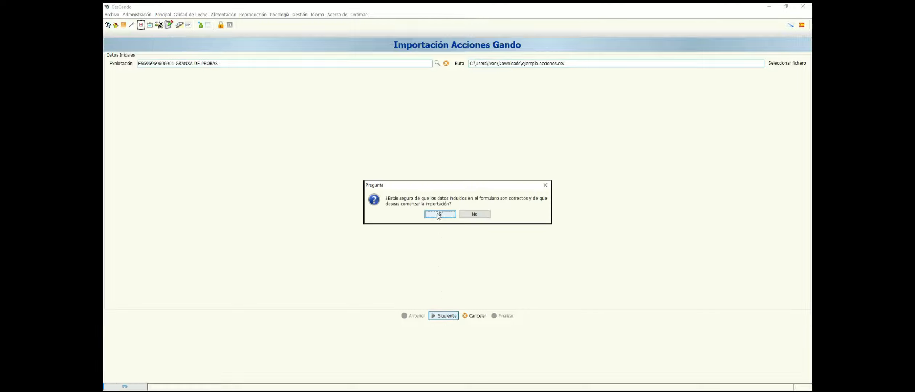
click(437, 215)
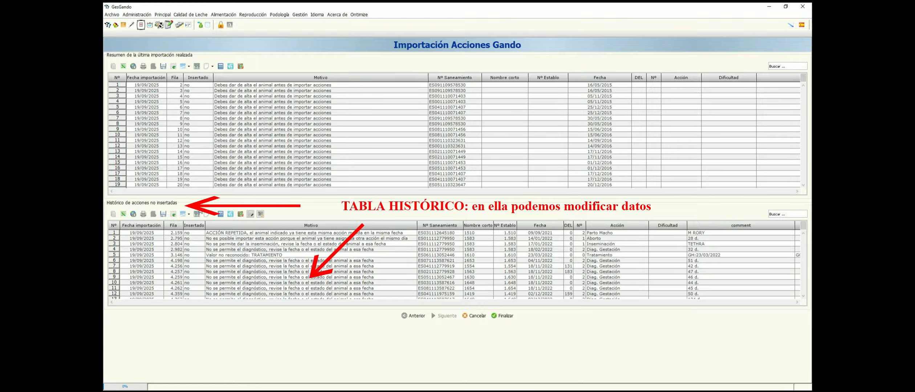
Examine the rejection reasons in the last import's summary and in the history of non-inserted actions.
scroll(272, 134, down, 10)
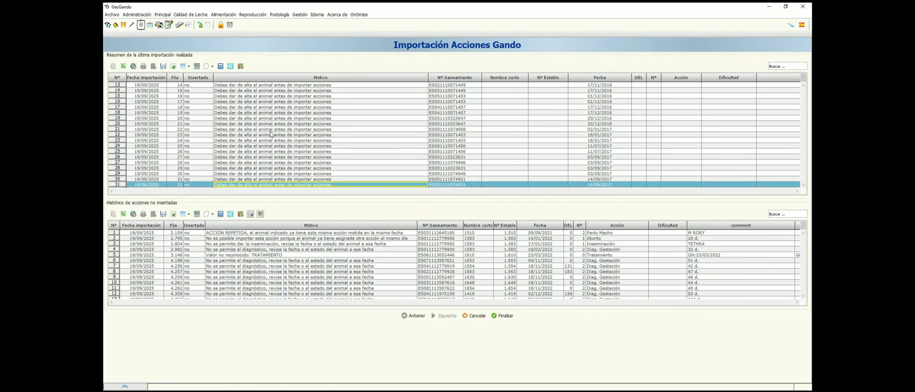
scroll(272, 136, down, 4)
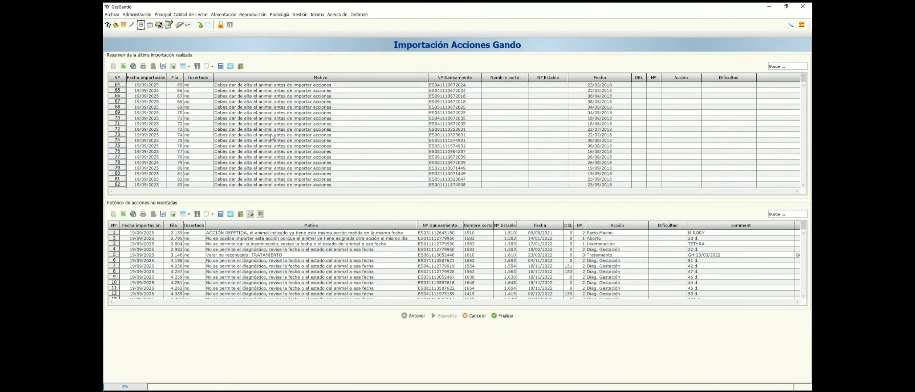
scroll(271, 137, up, 14)
click(268, 113)
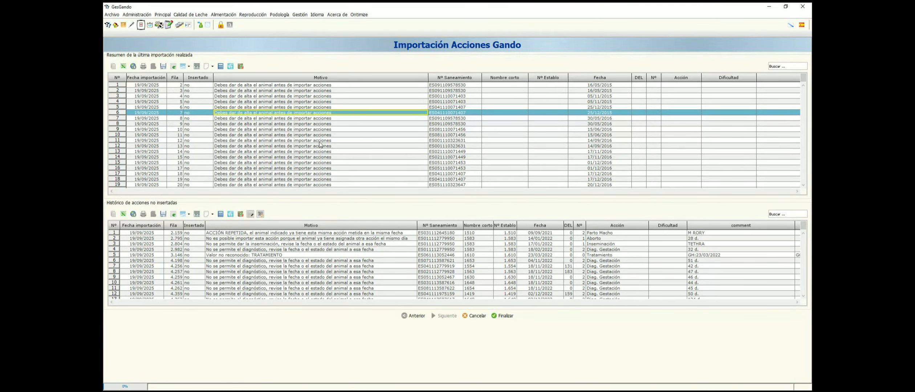
click(230, 239)
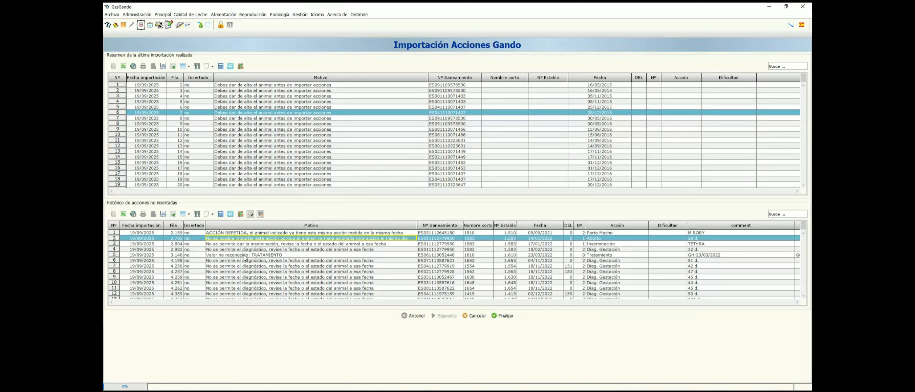
click(249, 245)
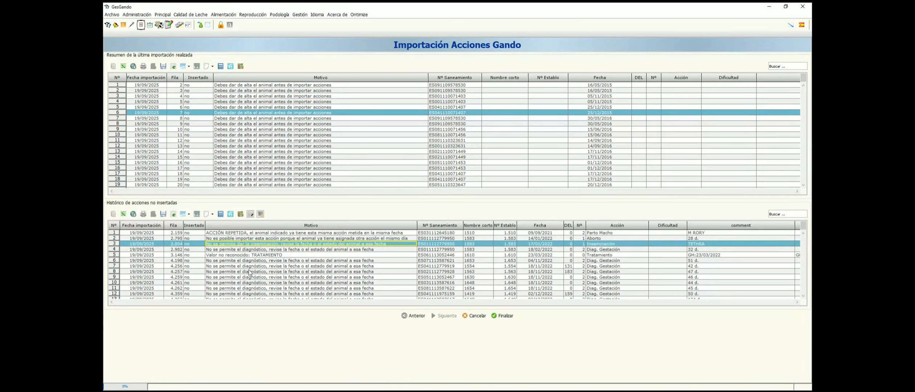
Open the form of the eighth non-inserted record, close it without editing, and request the record's deletion but cancel it.
click(249, 272)
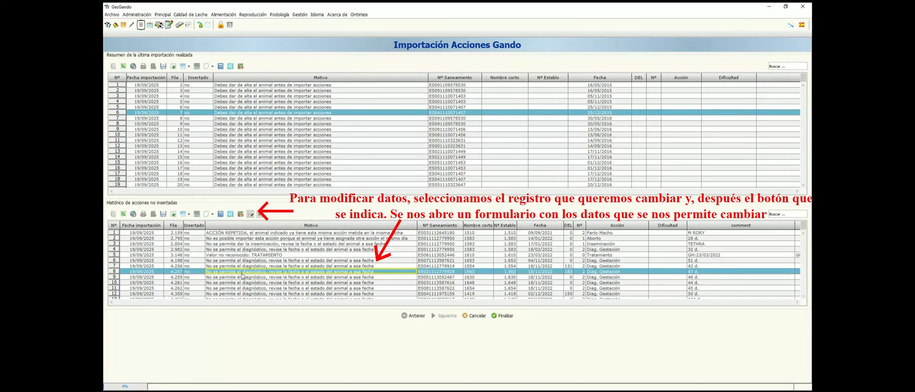
click(251, 214)
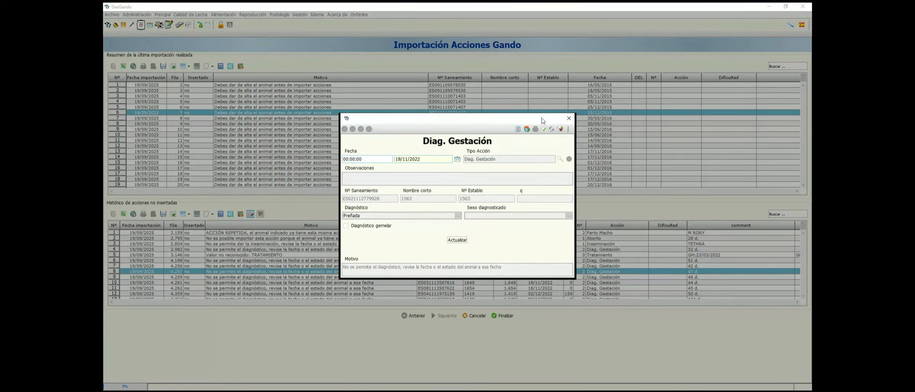
click(566, 119)
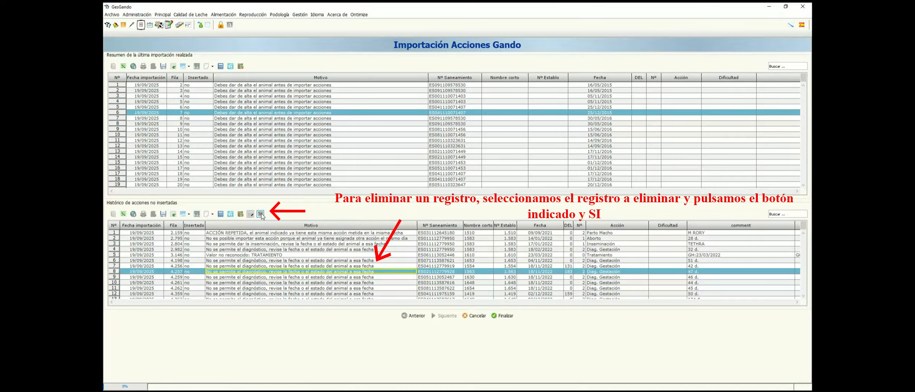
click(261, 214)
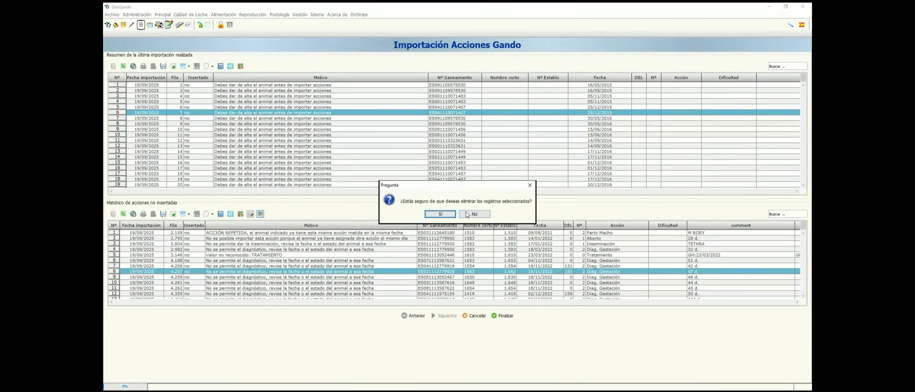
click(530, 185)
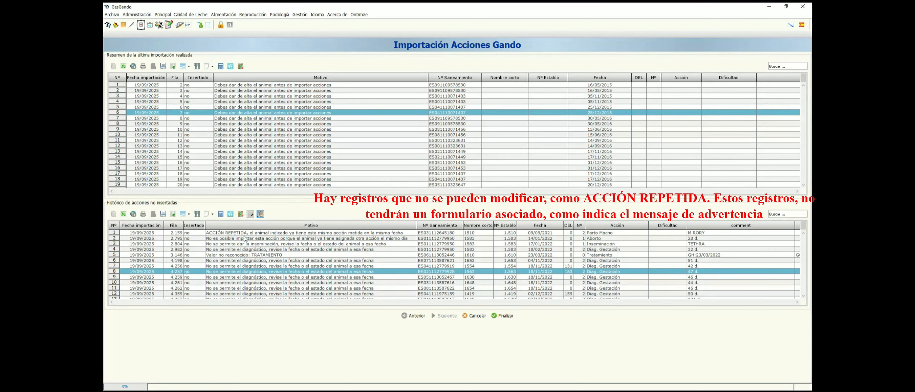
Try to edit the ACCIÓN REPETIDA record in the history of non-inserted actions, and delete that record.
click(237, 234)
click(250, 214)
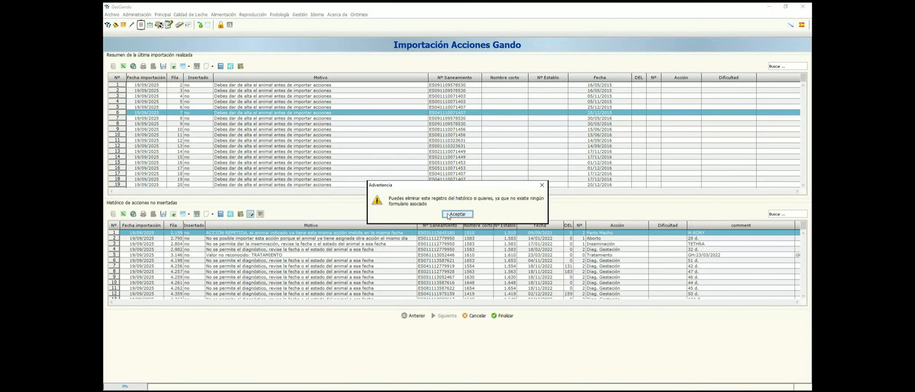
click(458, 214)
click(260, 214)
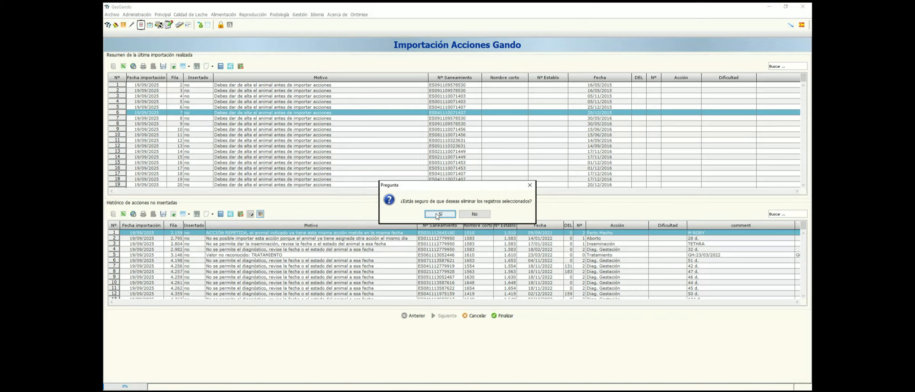
click(437, 214)
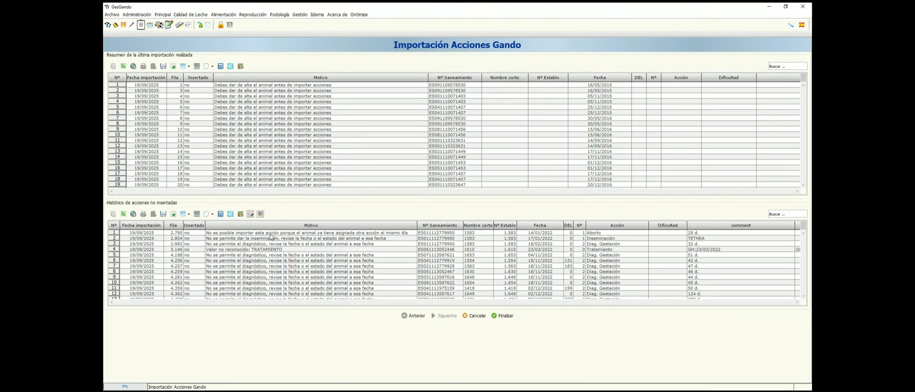
Filter the history of non-inserted actions by Nombre corto 1583.
click(129, 233)
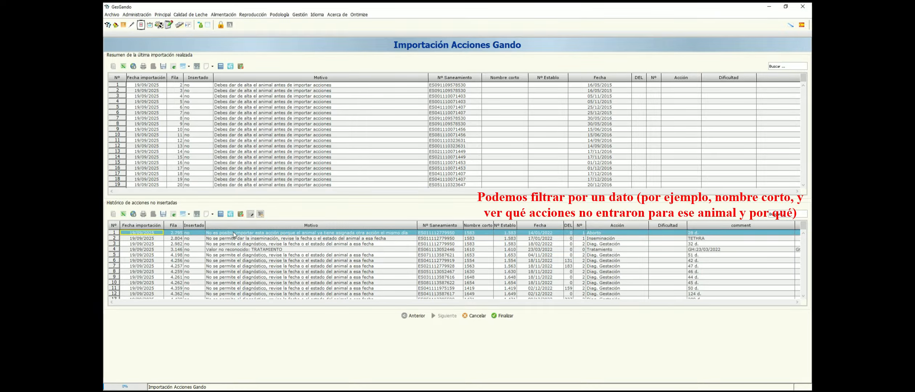
right_click(479, 226)
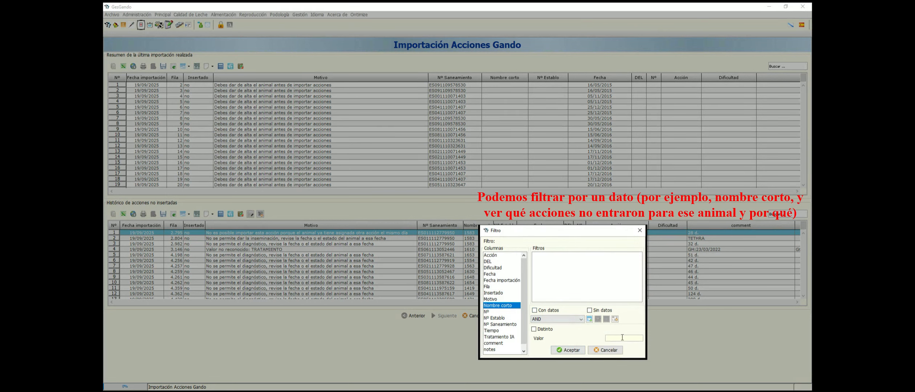
text(1583)
key(Return)
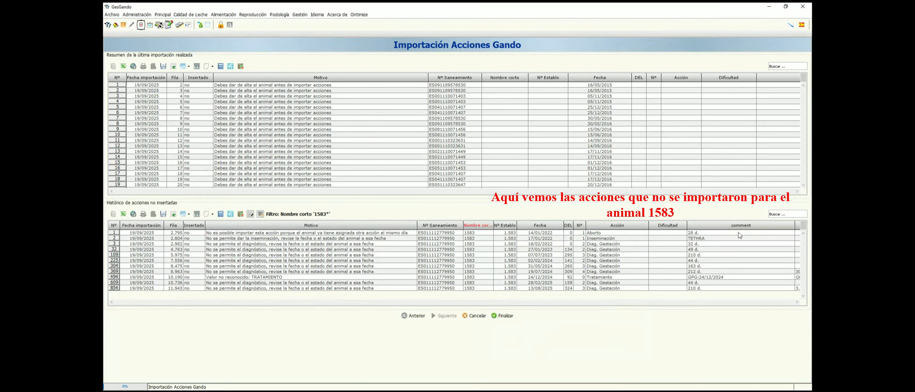
Check the rejected Aborto against cow 1583's reproduction history in Acciones Reproducción, selecting her action dated 14/01/2022.
click(351, 234)
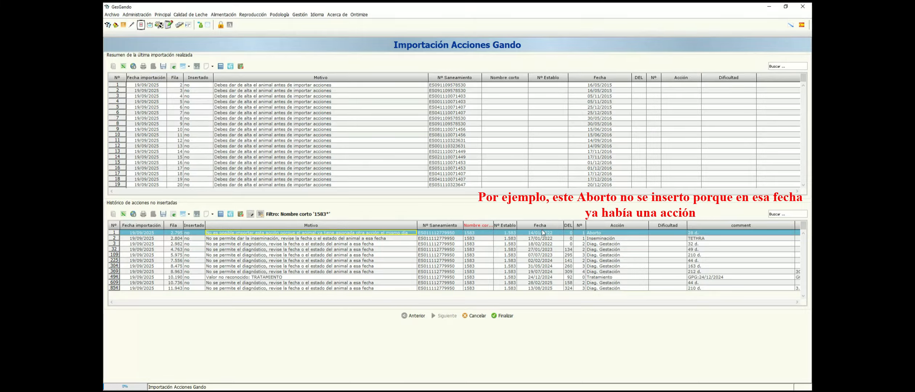
click(260, 15)
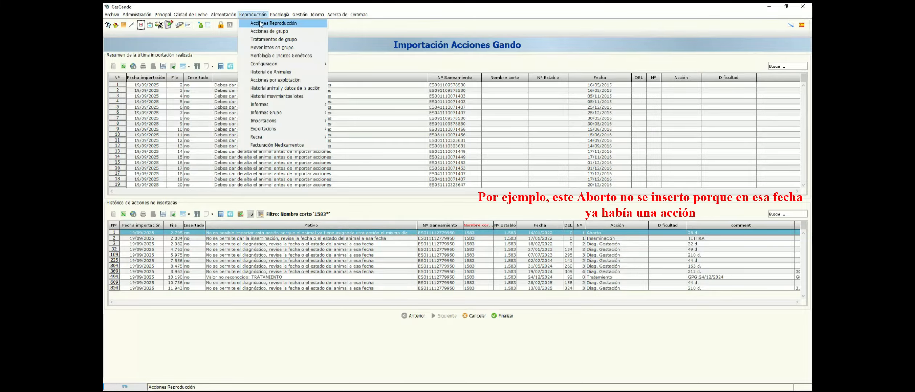
click(260, 23)
double_click(122, 105)
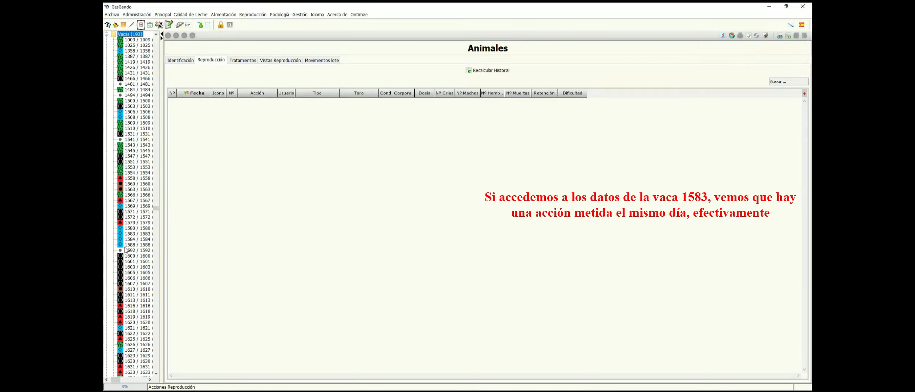
click(131, 235)
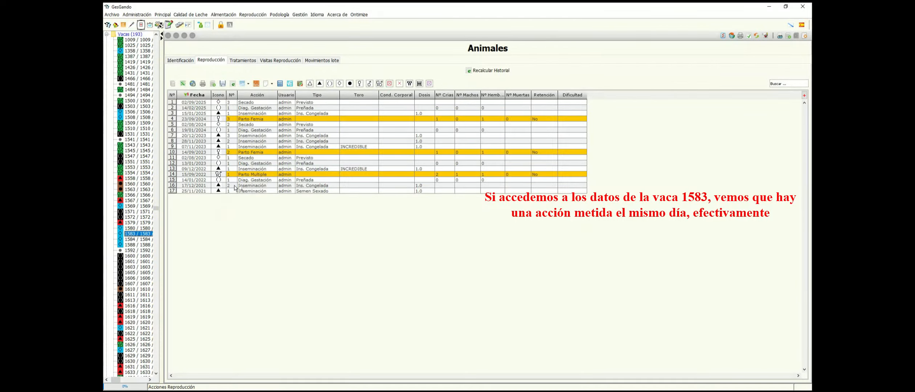
click(202, 180)
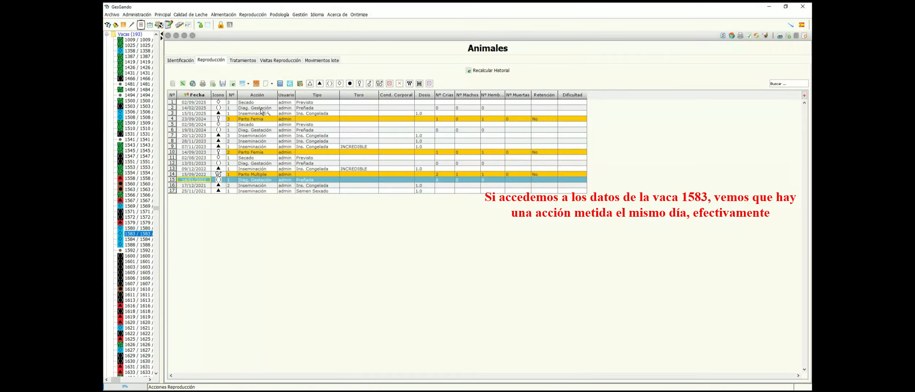
Return to the Importación Acciones Gando screen.
click(252, 14)
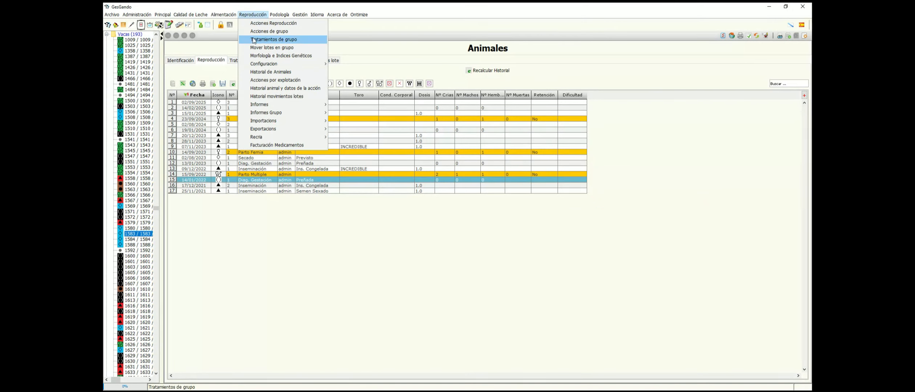
mouse_move(273, 123)
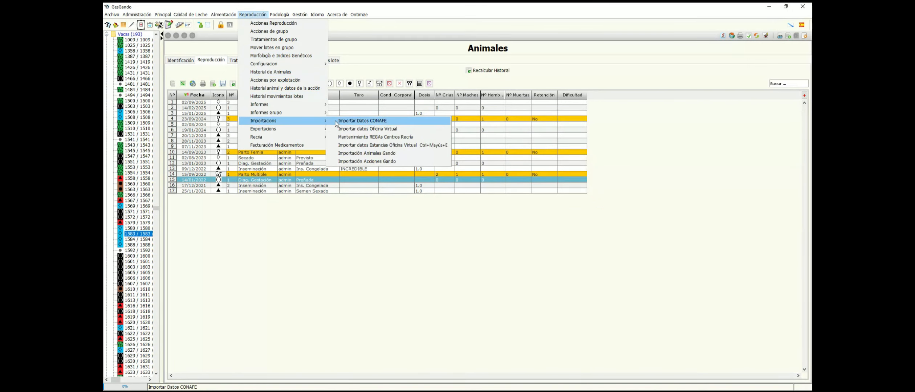
click(374, 162)
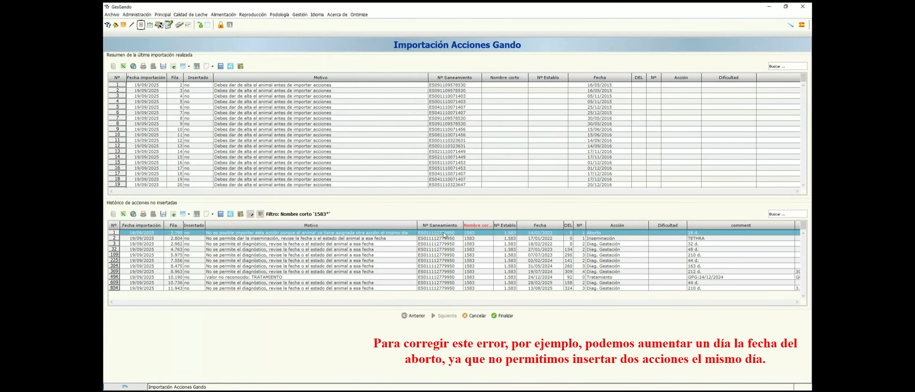
Set the rejected Aborto's date to 15/01/2022 in its form and request the update, but decline the confirmation.
click(250, 214)
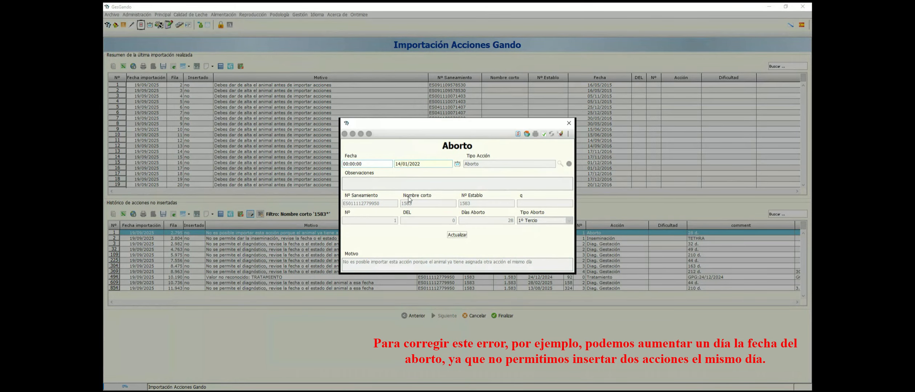
click(458, 235)
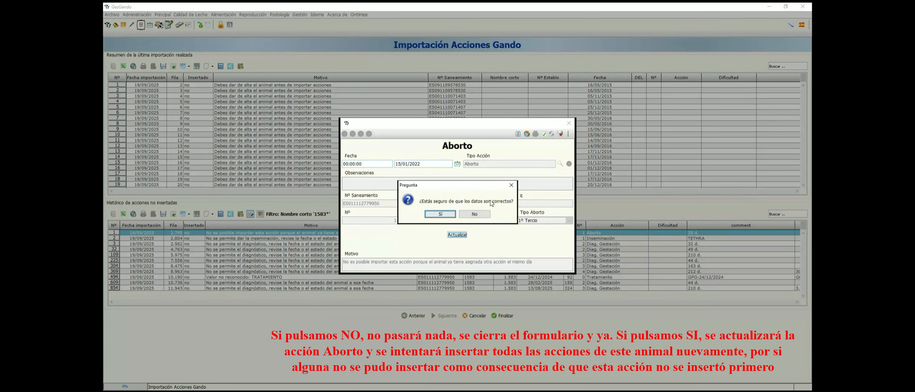
click(478, 214)
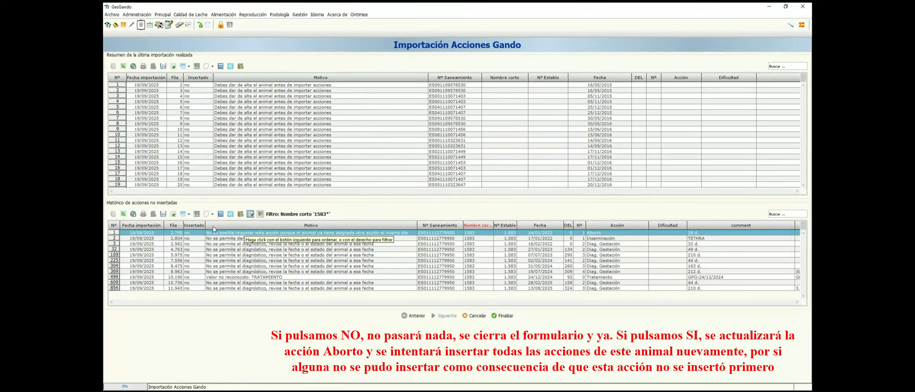
Reopen the rejected Aborto of cow 1583, update its date to 15/01/2022 and accept the confirmation.
click(251, 214)
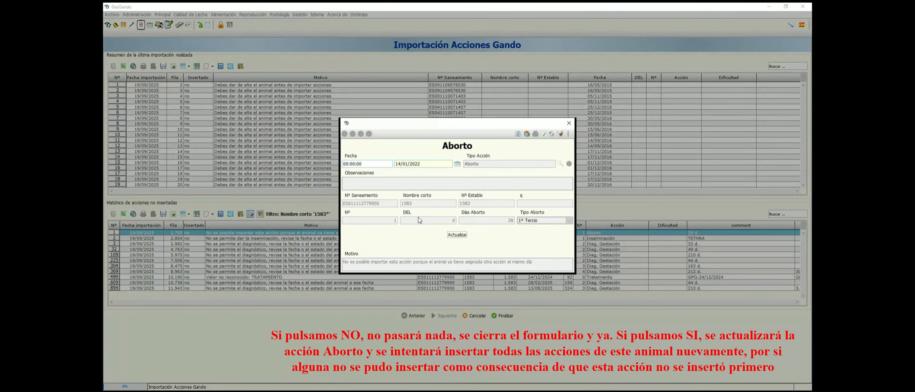
click(454, 234)
click(440, 214)
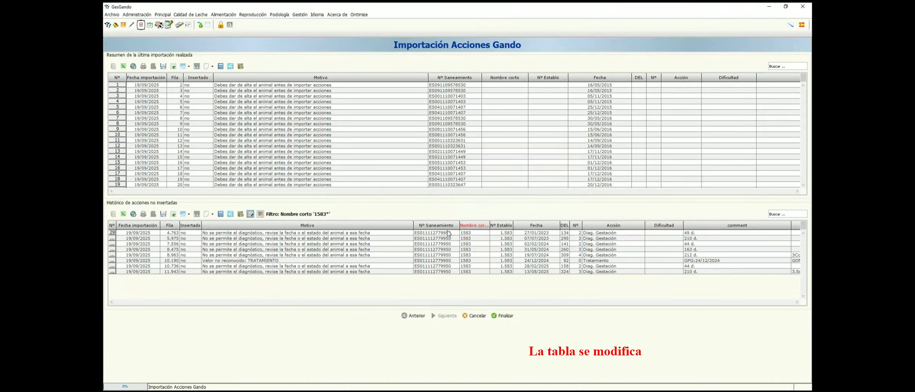
Refresh cow 1583's reproduction history in Acciones Reproducción and examine its actions from January and February 2022.
click(253, 14)
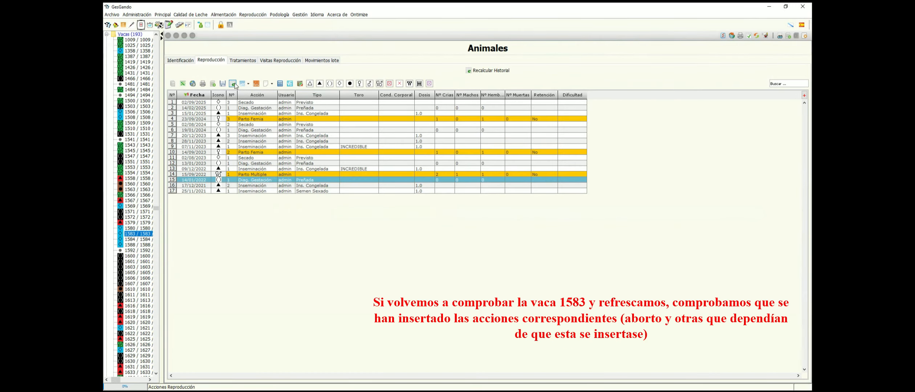
click(233, 84)
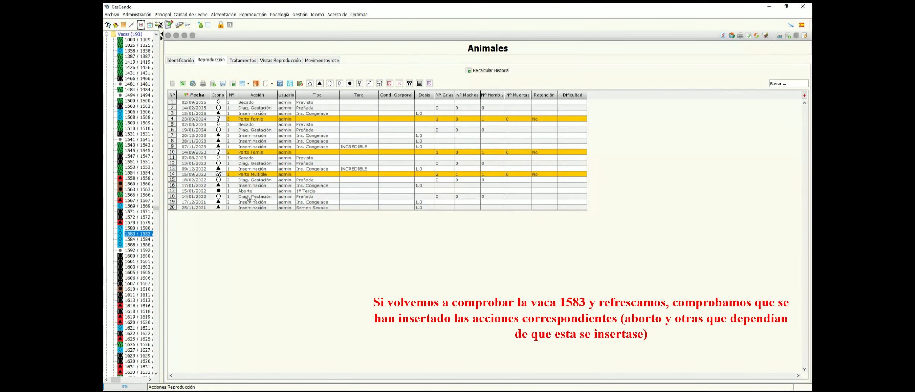
click(247, 197)
click(247, 191)
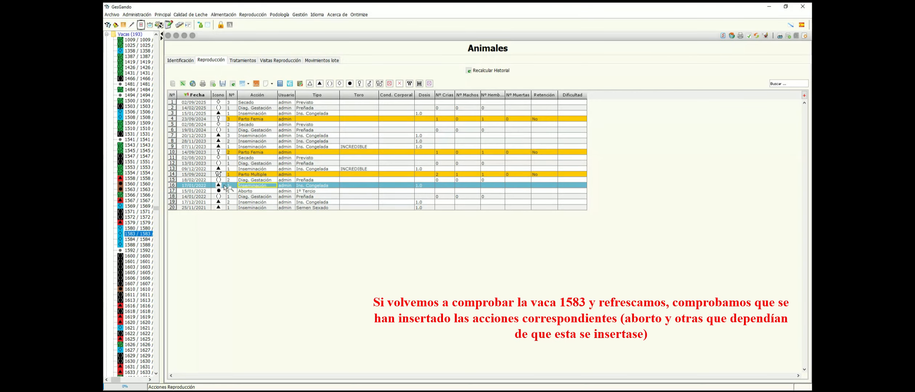
click(256, 181)
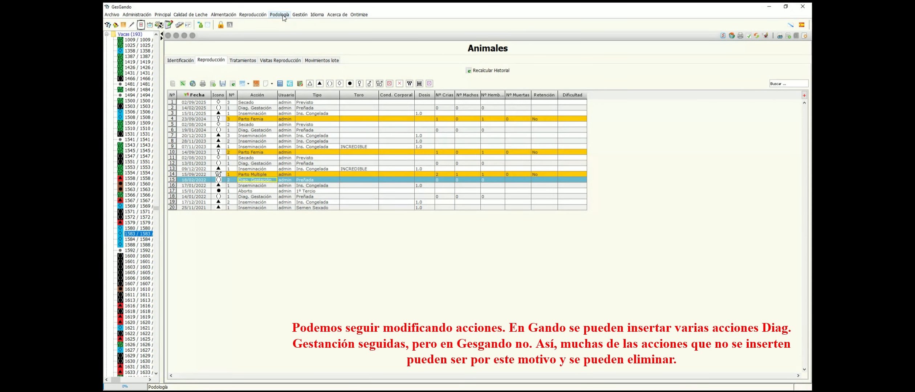
Go back to the Importación Acciones Gando screen.
click(255, 15)
mouse_move(270, 122)
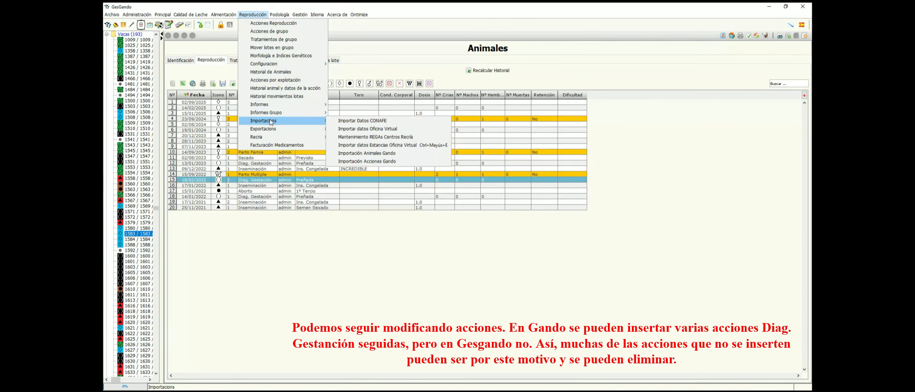
click(365, 161)
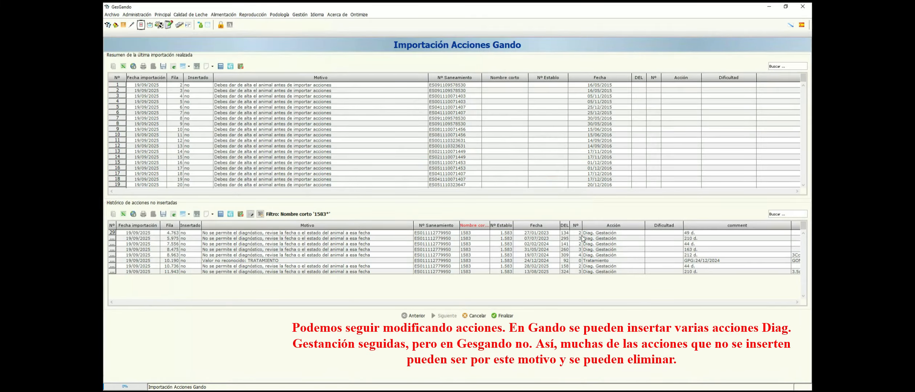
Delete all of cow 1583's rejected Diag. Gestación actions from the non-inserted history, keeping the Tratamiento action.
drag(580, 233, 587, 256)
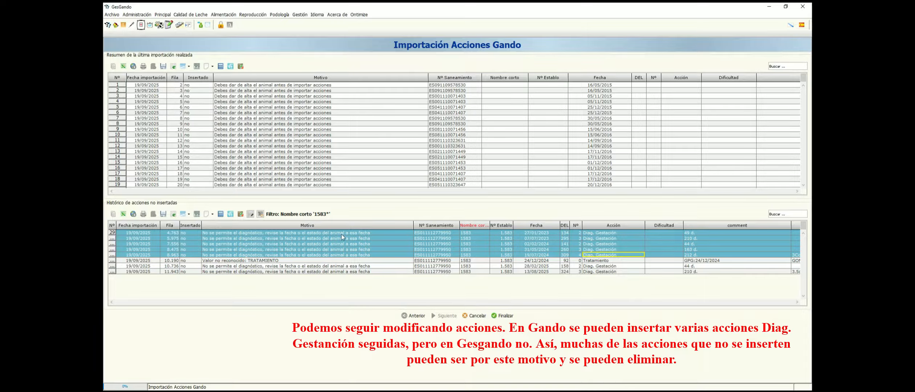
click(260, 214)
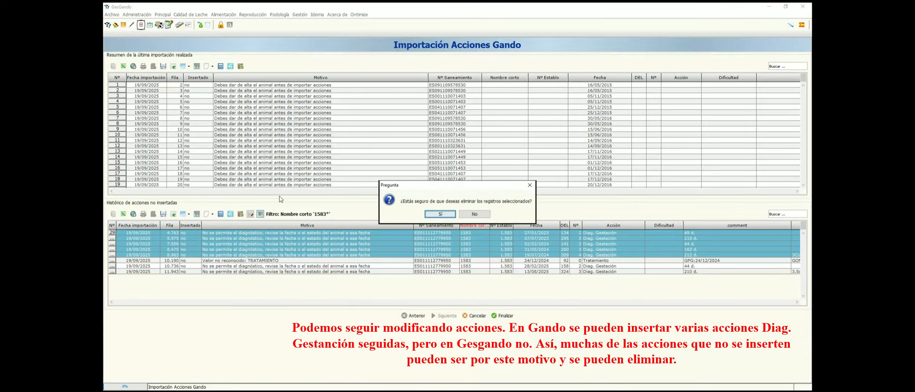
click(441, 214)
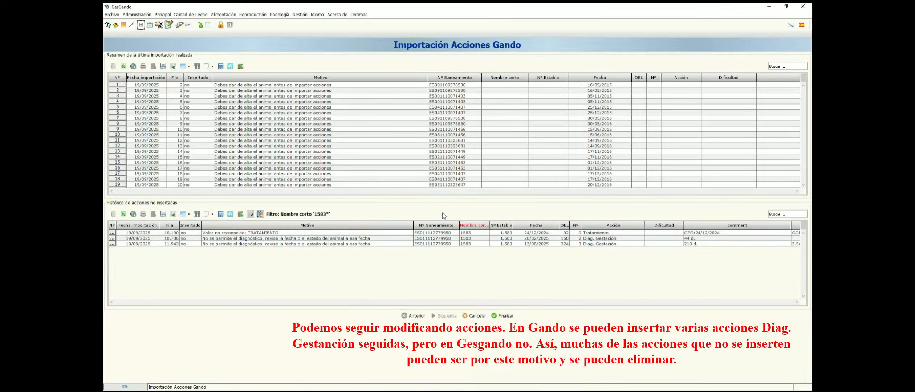
drag(352, 239, 355, 250)
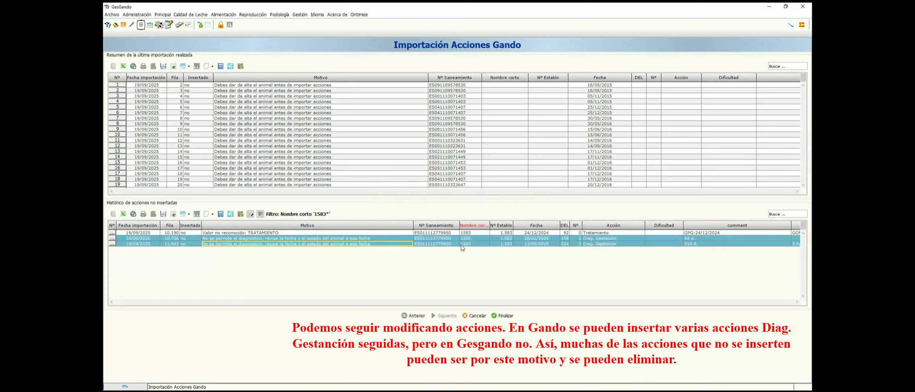
click(260, 215)
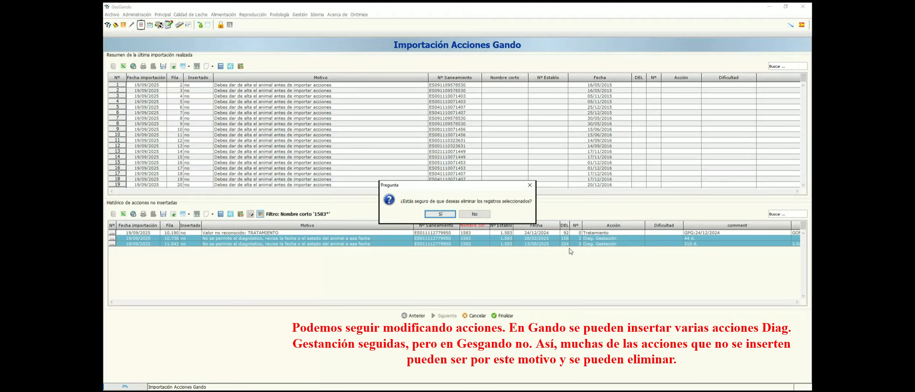
click(440, 214)
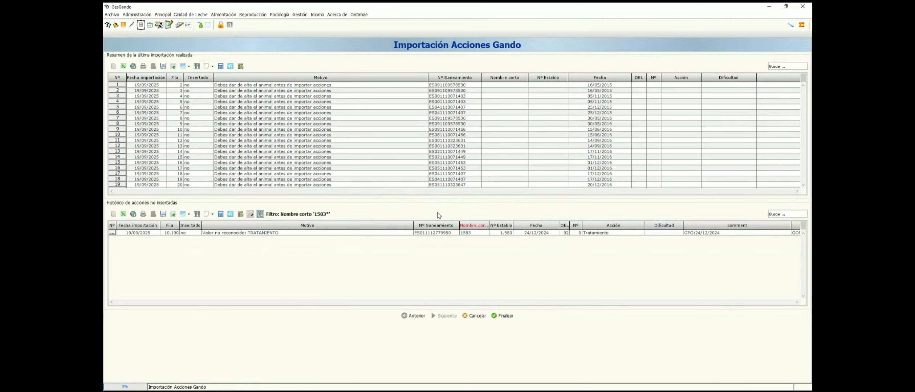
Replace the Nombre corto filter on the non-inserted history with an Acción filter for Tratamiento.
click(339, 232)
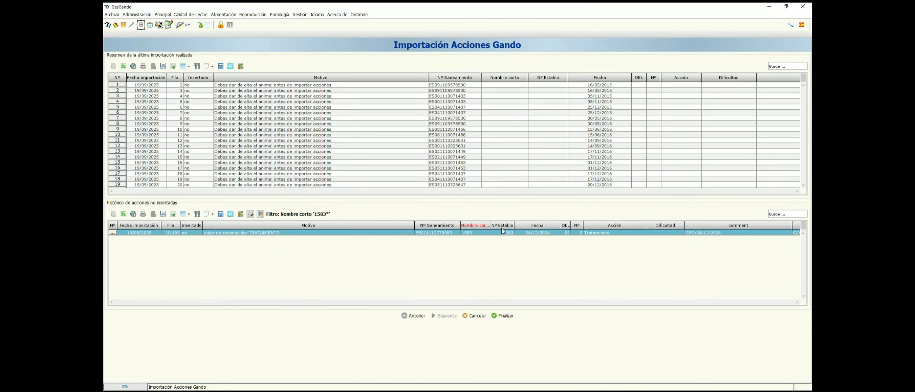
click(479, 226)
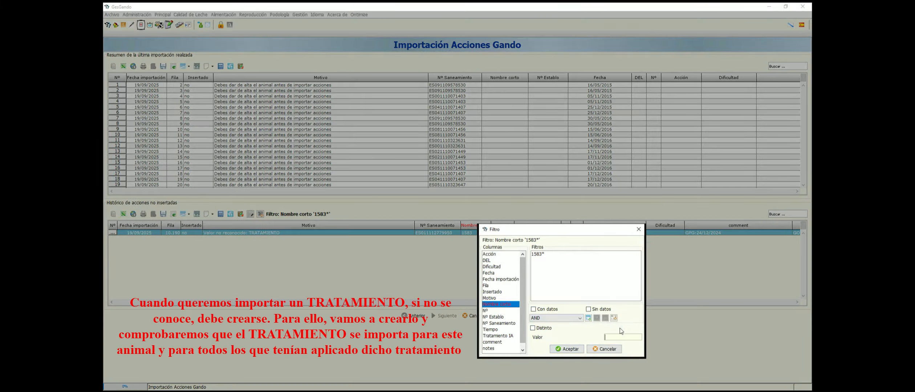
click(614, 319)
click(568, 349)
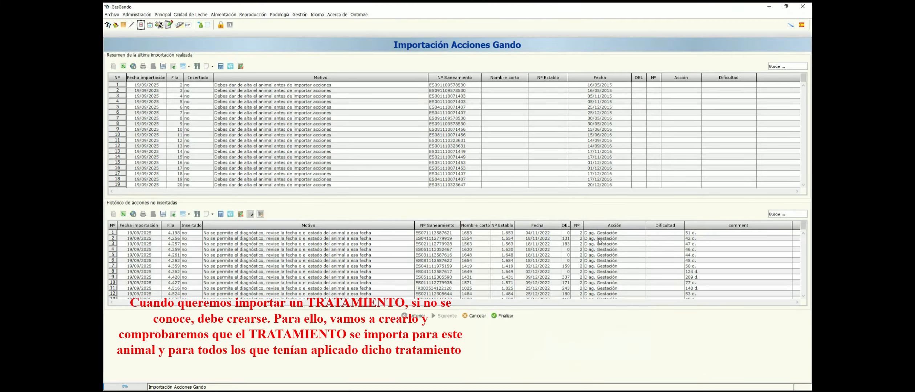
click(615, 226)
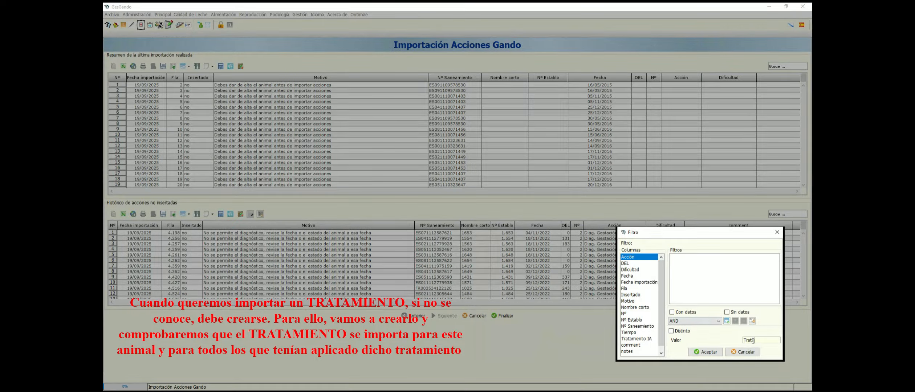
key(Return)
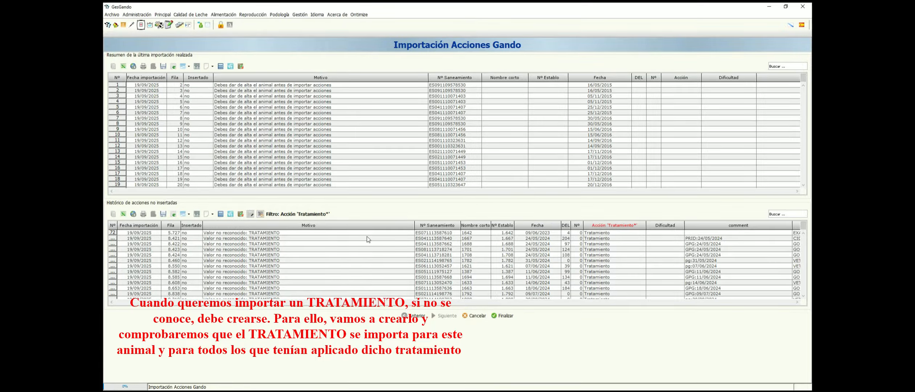
Check cow 1583's rejected treatment by adding a Nombre corto 1583 filter, and clear that filter again.
click(467, 228)
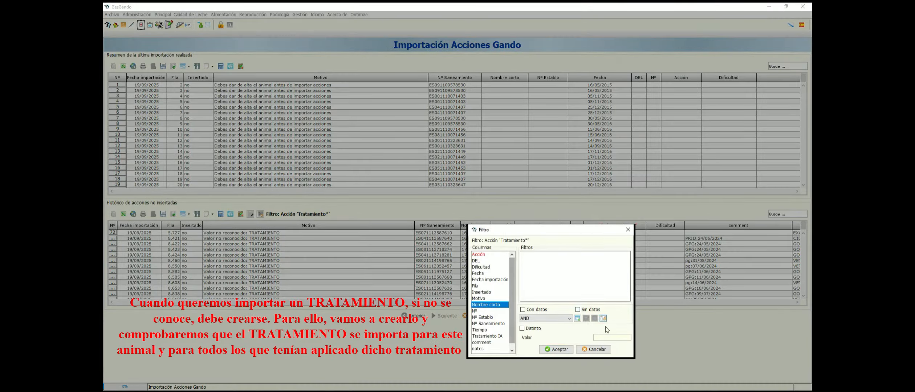
click(602, 338)
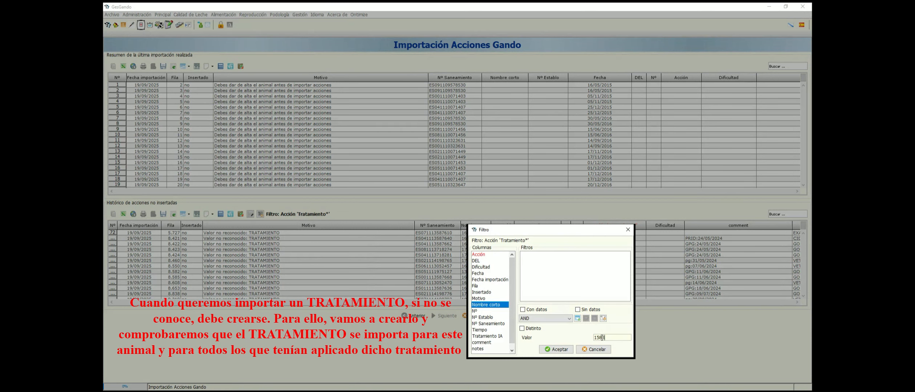
text(1583)
key(Return)
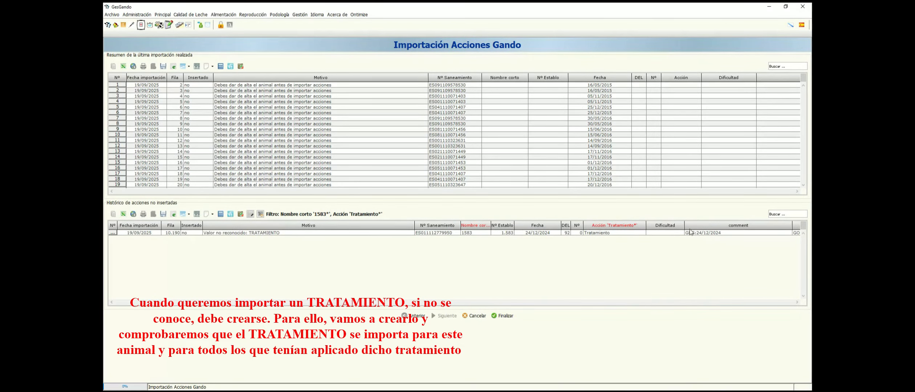
right_click(475, 225)
click(612, 320)
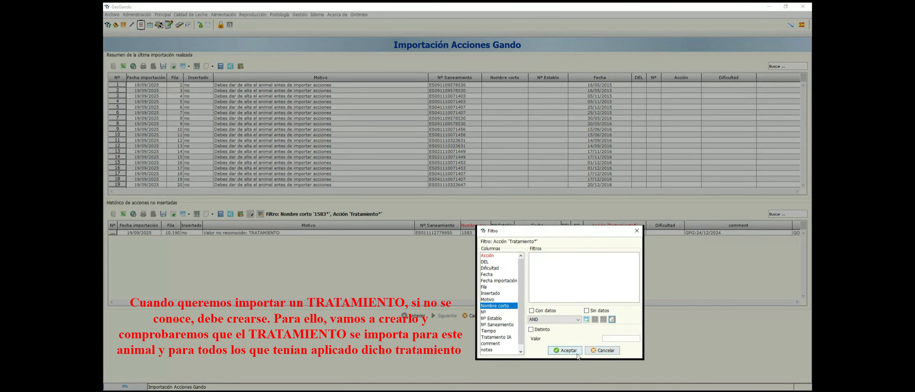
click(566, 351)
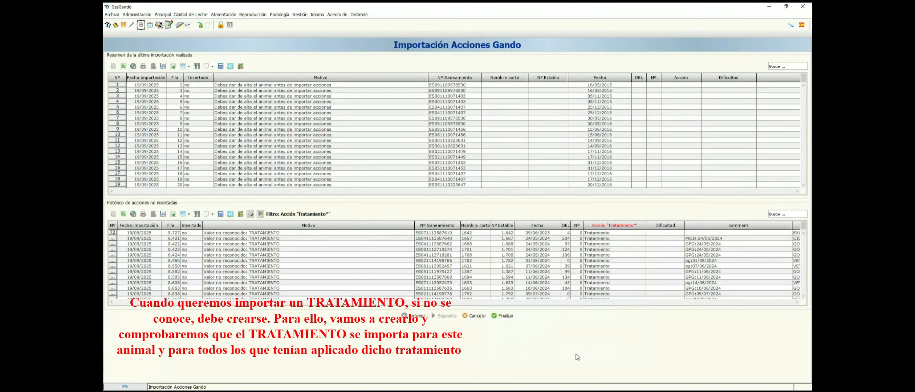
Start creating the GPG treatment from cow 1688's rejected action, with type Reproductivo and service Servizos Prestados.
click(694, 244)
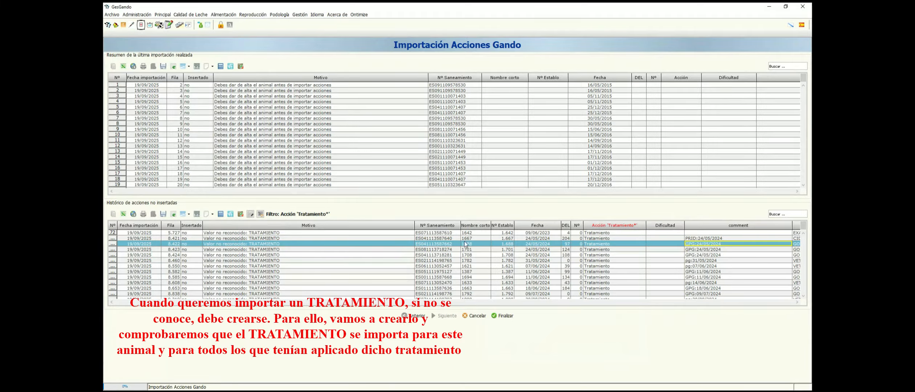
click(252, 214)
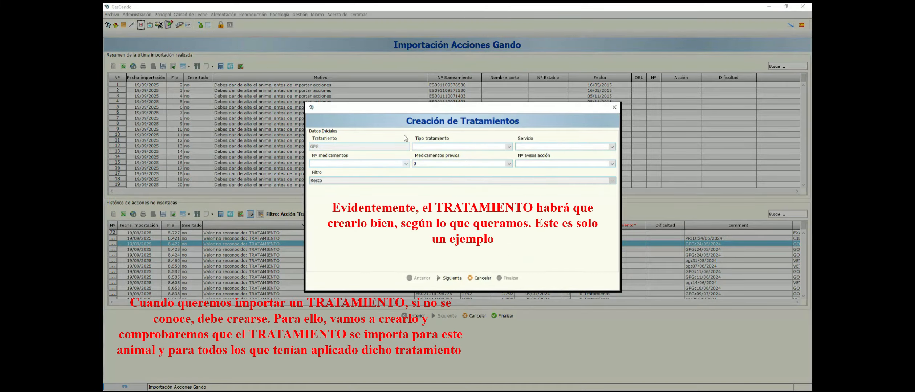
click(441, 147)
click(433, 160)
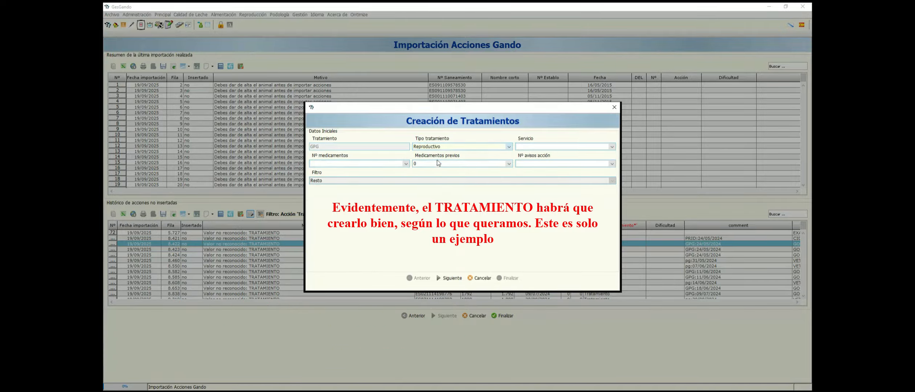
click(533, 147)
scroll(534, 193, down, 2)
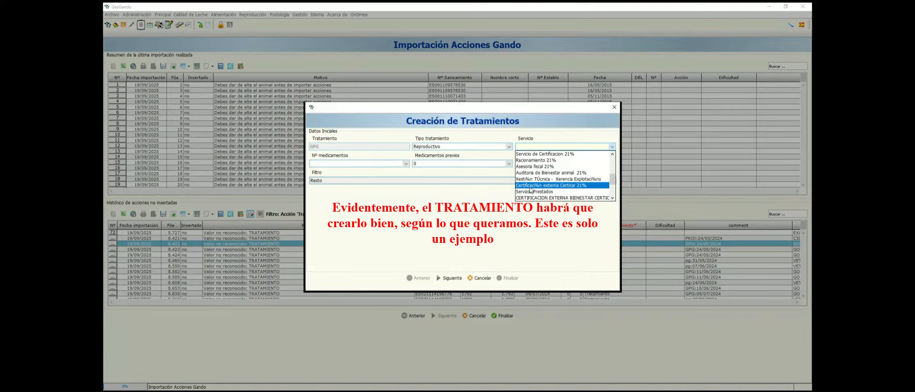
click(534, 191)
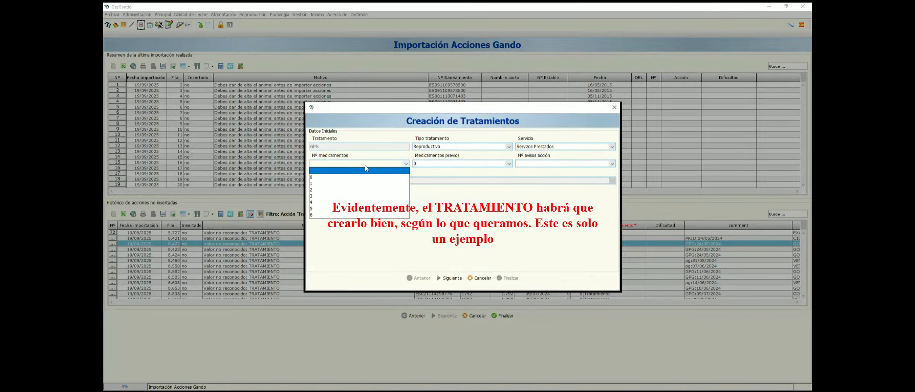
Set the GPG treatment's number of medicines and action alerts to 0 and finish creating it.
click(364, 163)
click(362, 177)
click(571, 165)
click(532, 178)
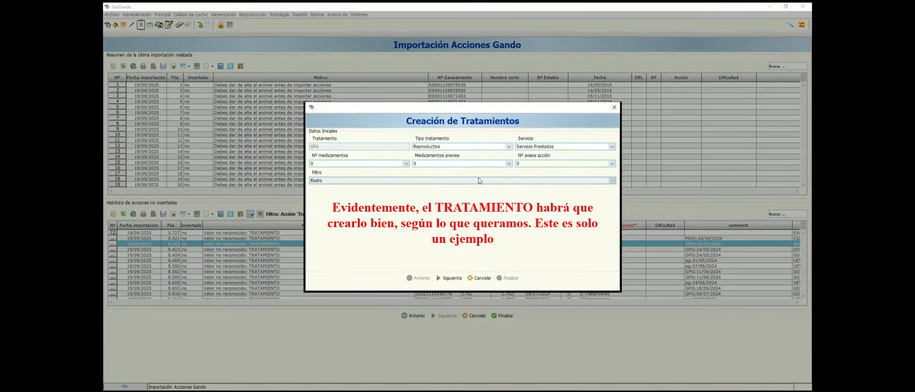
click(450, 278)
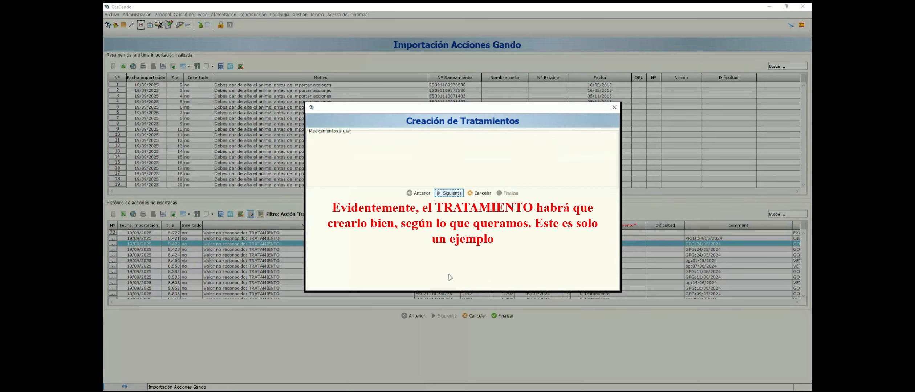
click(452, 194)
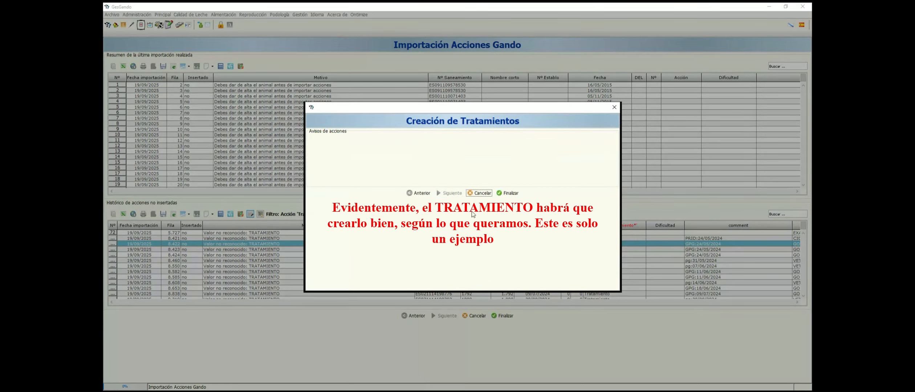
click(515, 194)
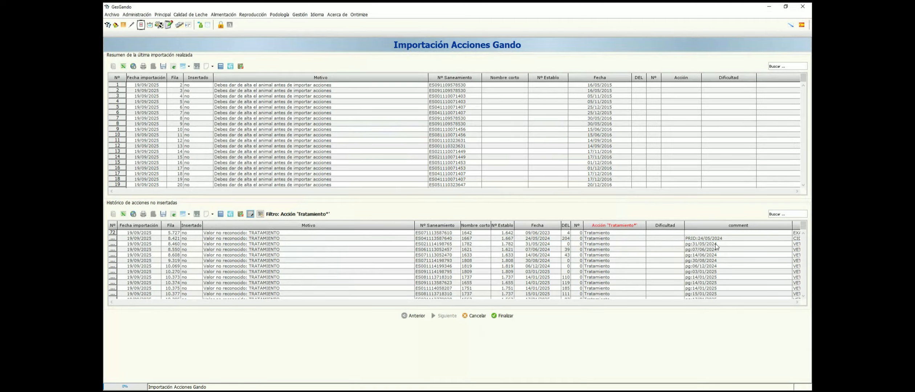
Filter the non-inserted actions history by Nombre corto 1583, keeping the Acción filter for Tratamiento, to check that cow's treatment.
right_click(476, 224)
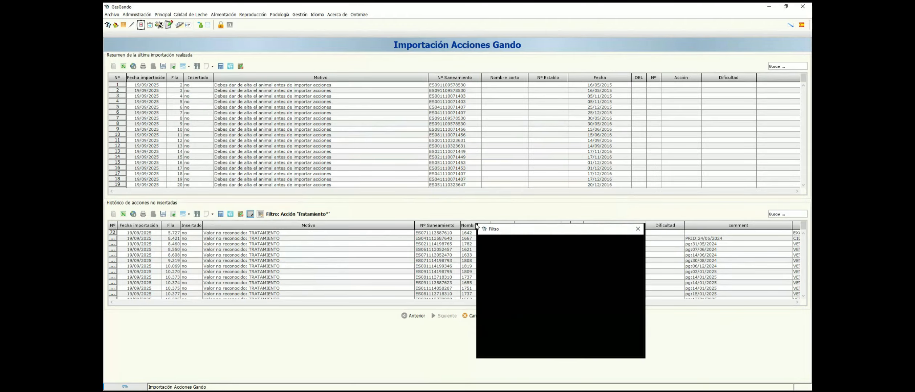
click(618, 338)
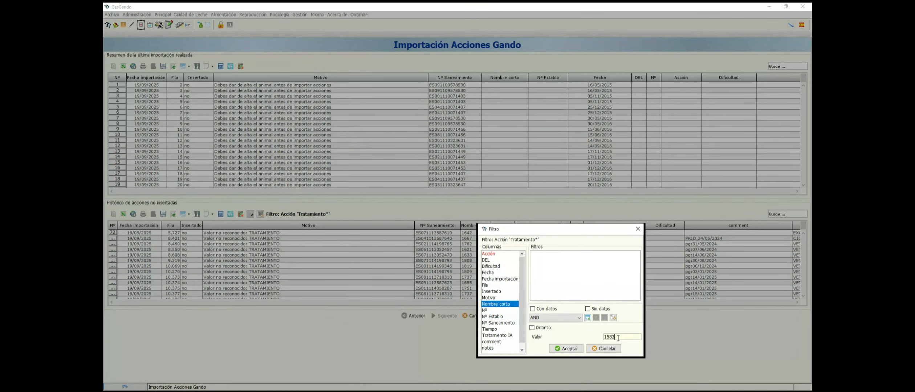
key(Return)
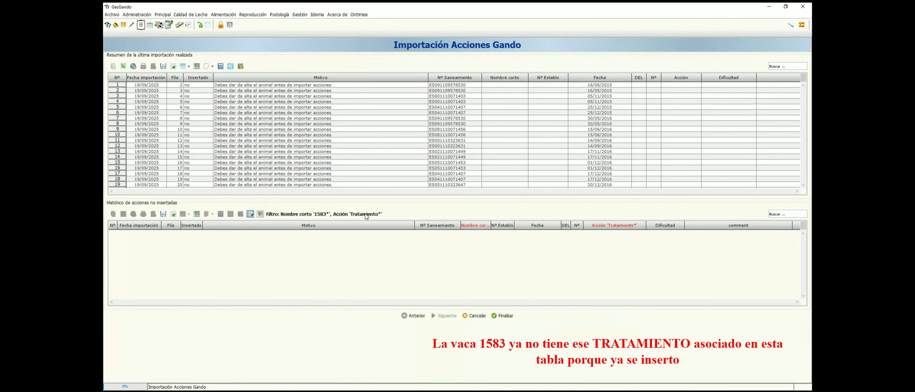
Remove the Nombre corto 1583 filter from the non-inserted history and look through the remaining rejected treatments.
click(474, 227)
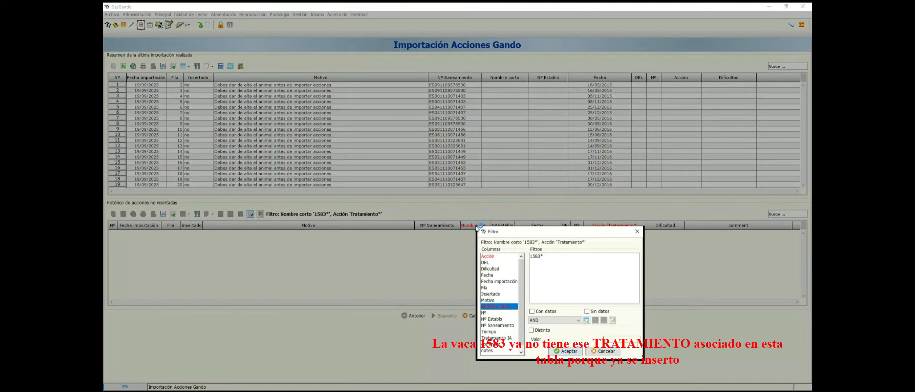
click(613, 321)
click(569, 352)
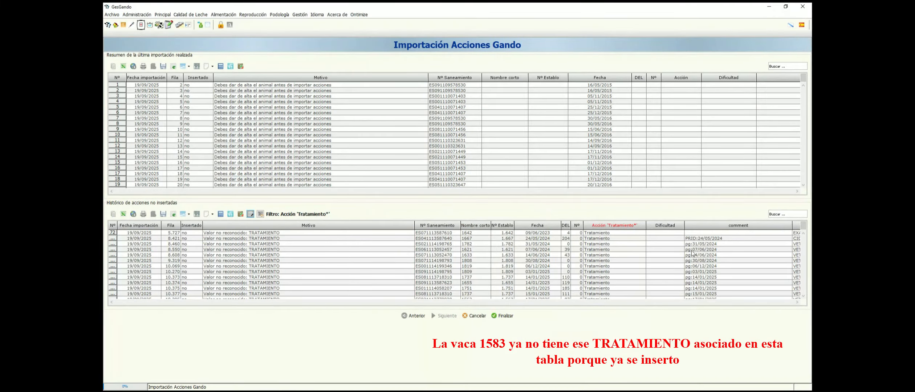
scroll(692, 253, down, 5)
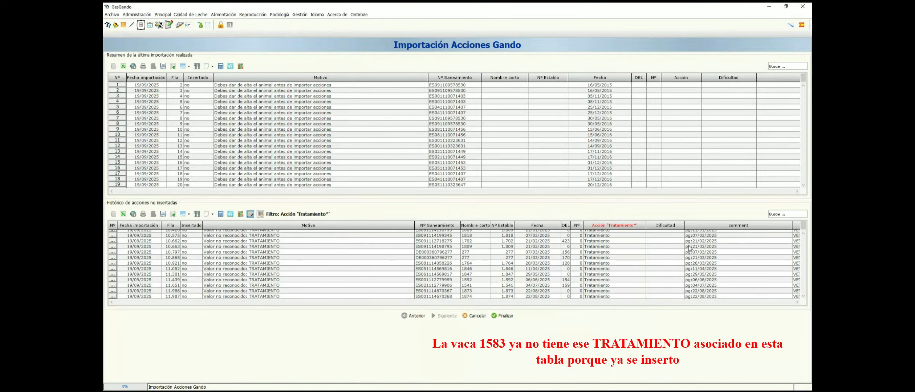
scroll(689, 248, up, 5)
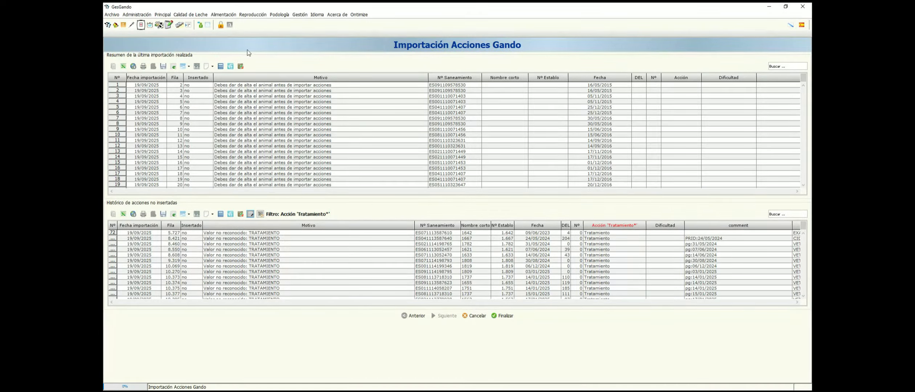
Go to Acciones Reproducción and refresh cow 1583's Tratamientos list to check the applied treatment.
click(253, 15)
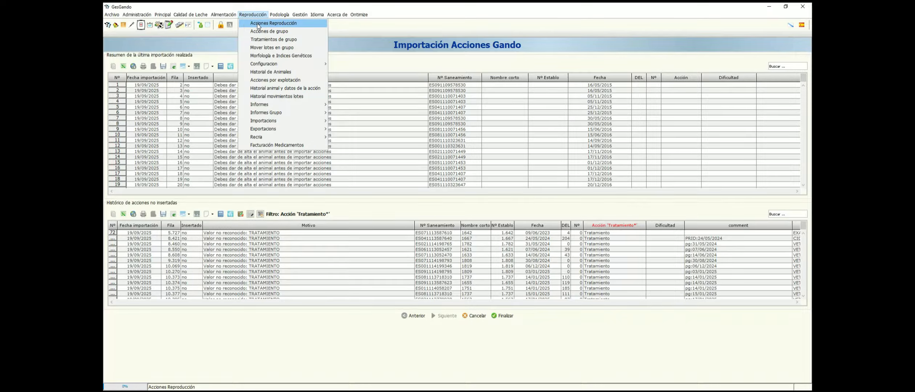
click(257, 24)
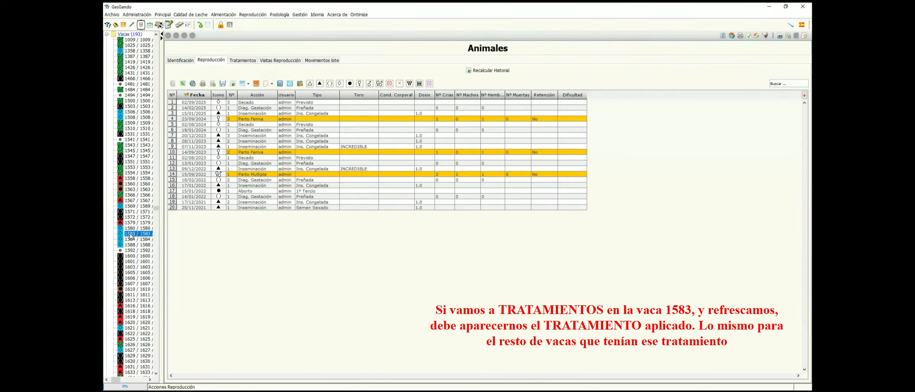
click(242, 60)
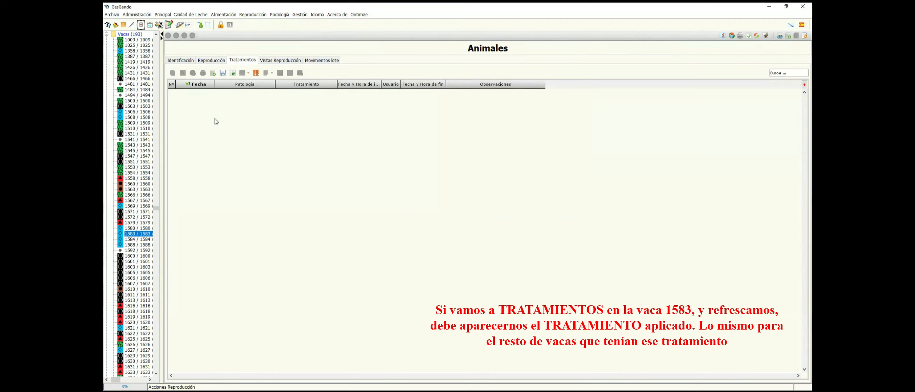
click(235, 74)
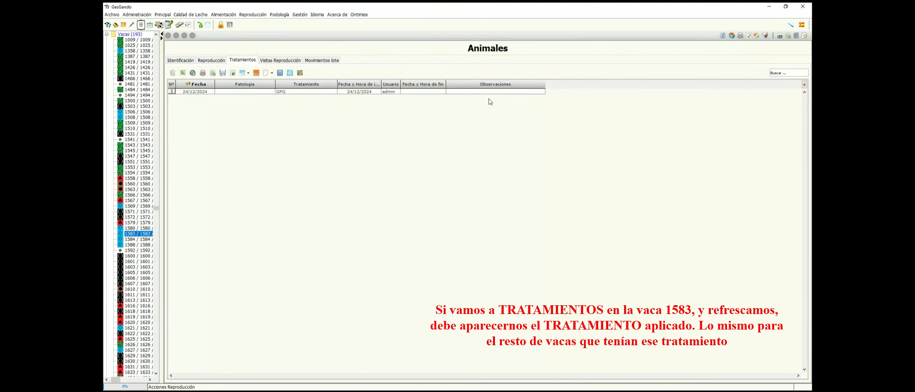
Return to the Importación Acciones Gando screen with the non-inserted actions history.
click(253, 14)
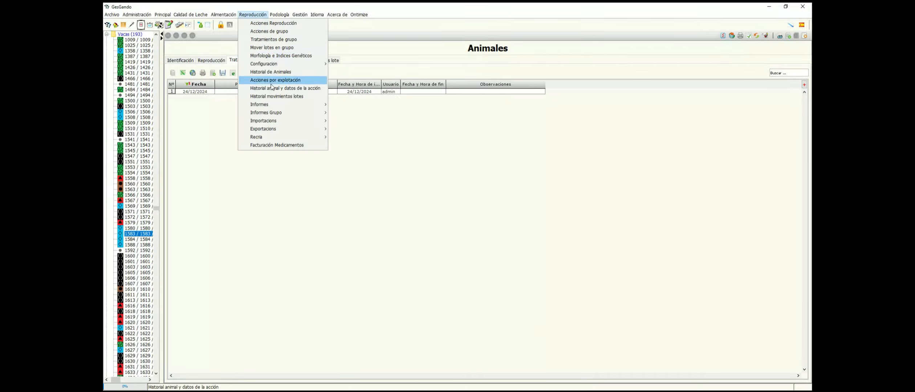
mouse_move(280, 121)
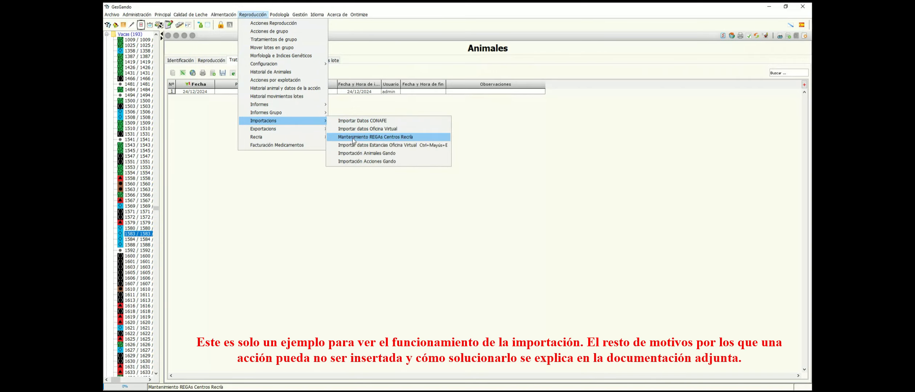
click(360, 163)
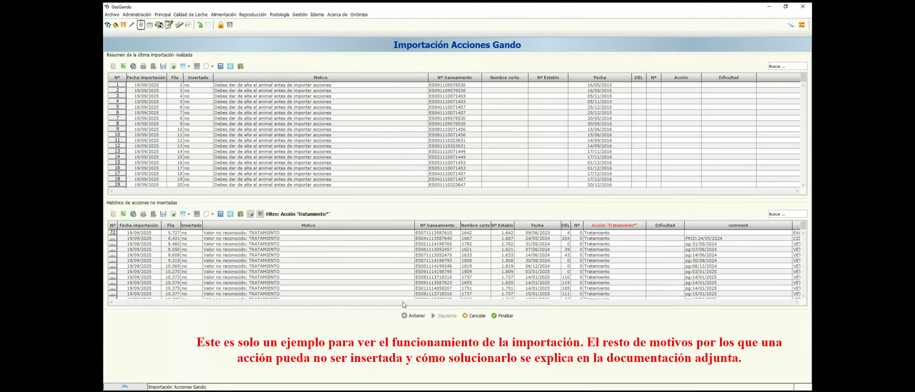